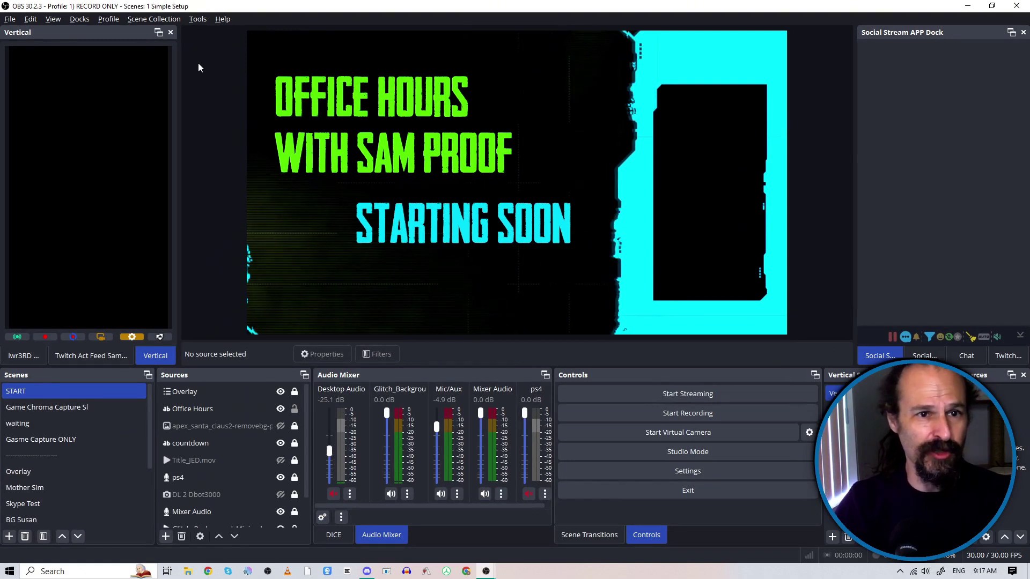
Launch the Advanced Scene Switcher from the Tools menu
click(196, 20)
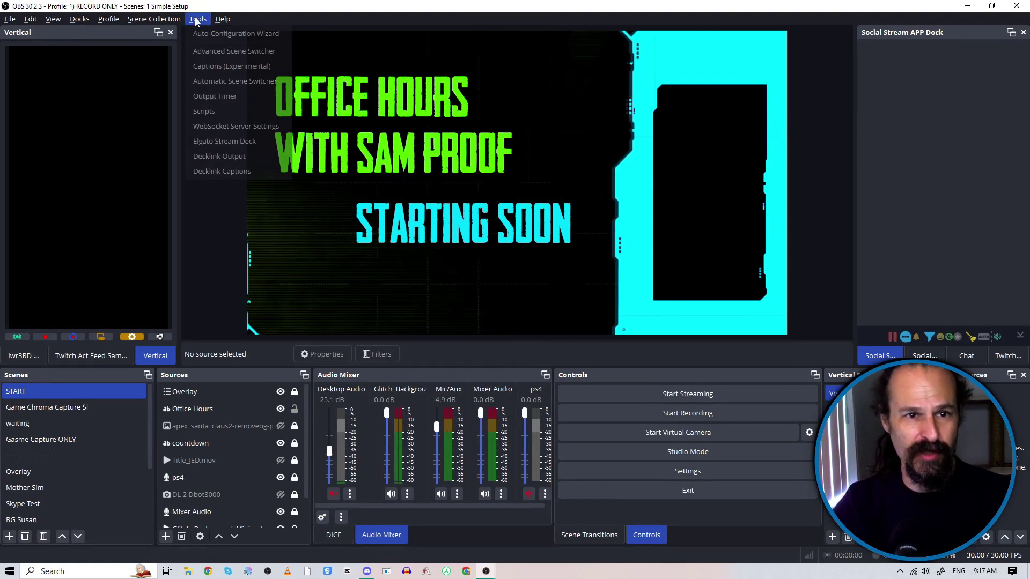
click(224, 52)
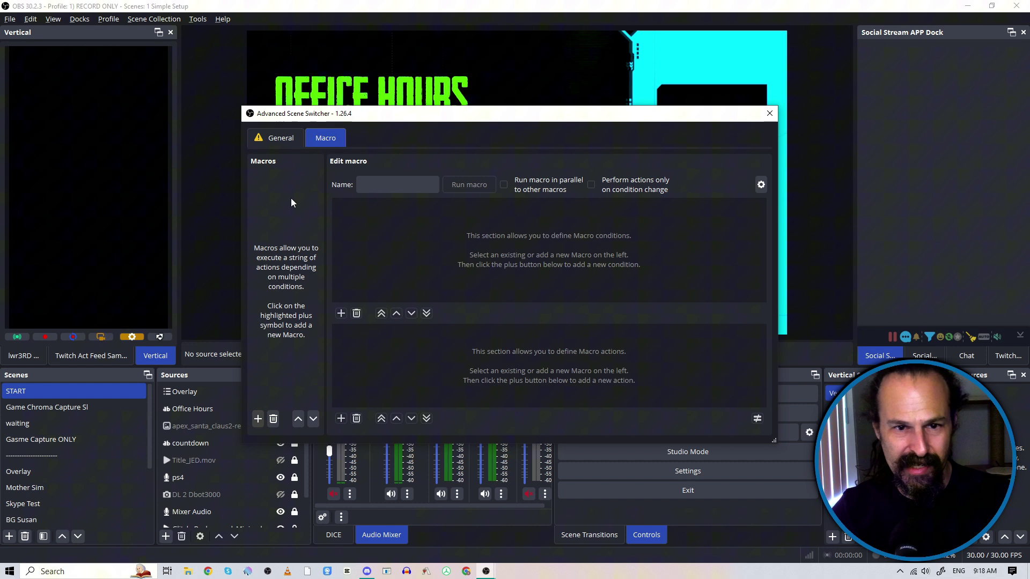
On the General tab, uncheck 'Hide tabs which can be represented via macros'
click(284, 141)
scroll(429, 329, down, 2)
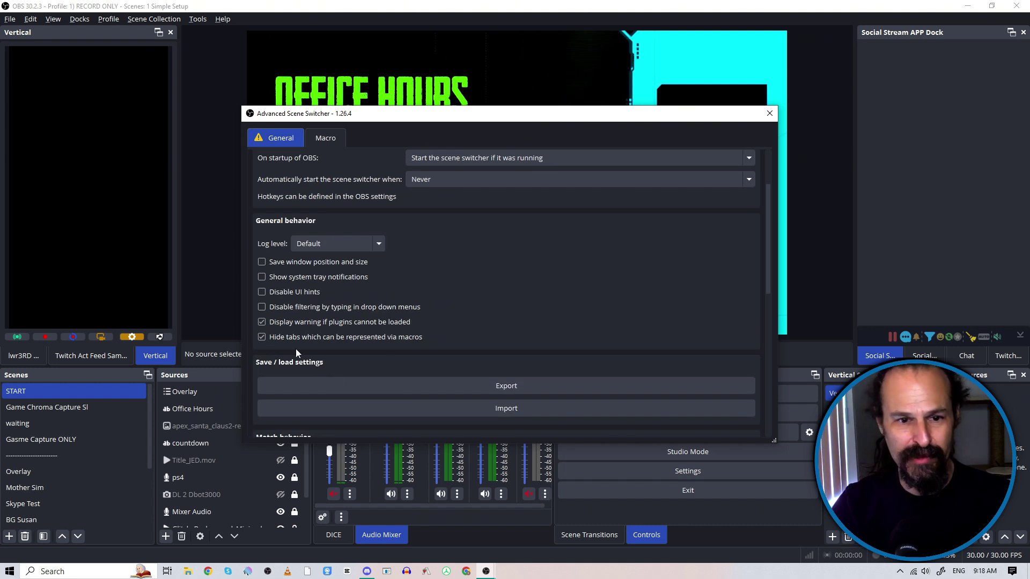
click(261, 338)
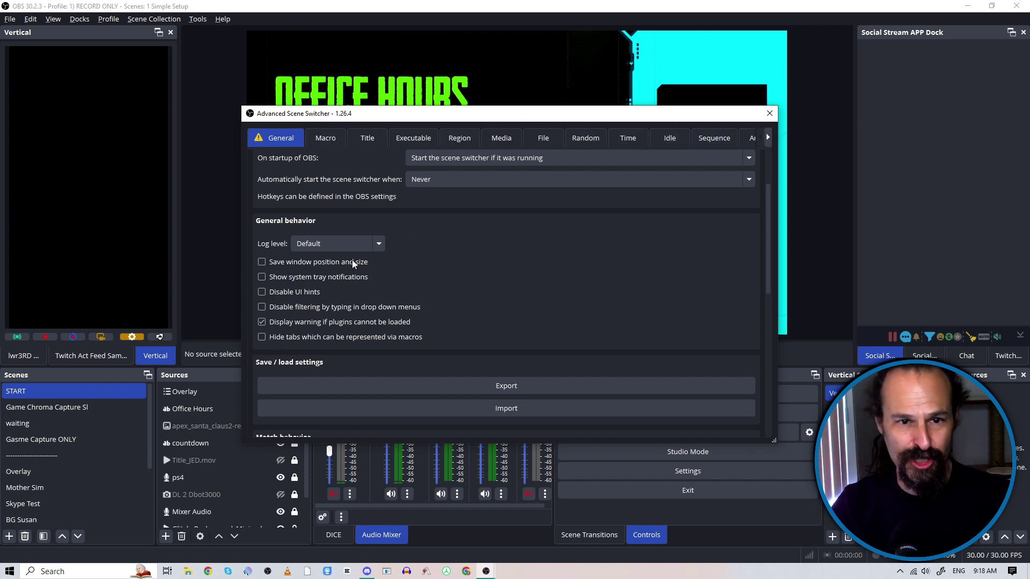
scroll(413, 306, up, 2)
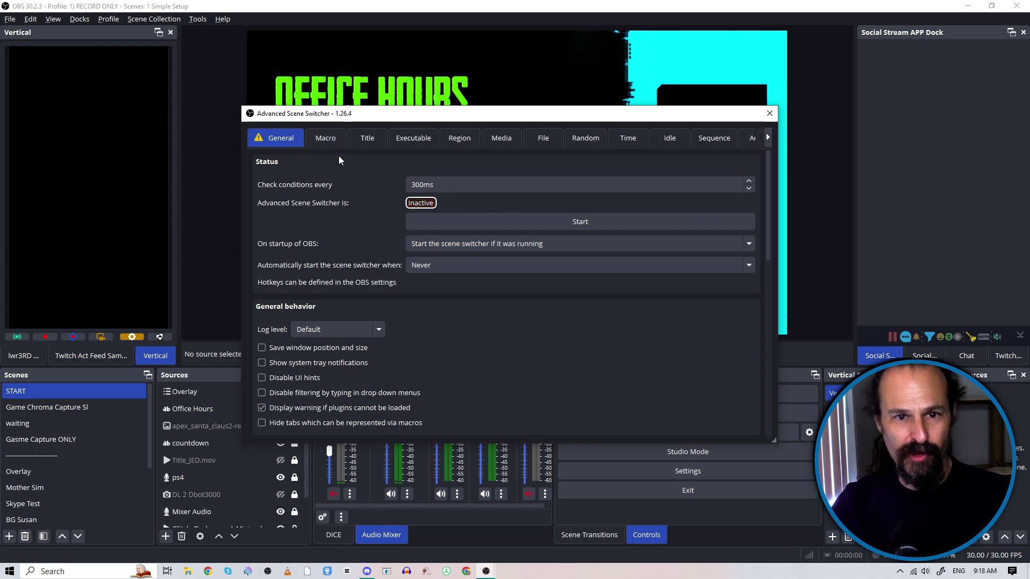
Look through the Macro, Title and Executable tabs, ending on the Region tab
click(324, 141)
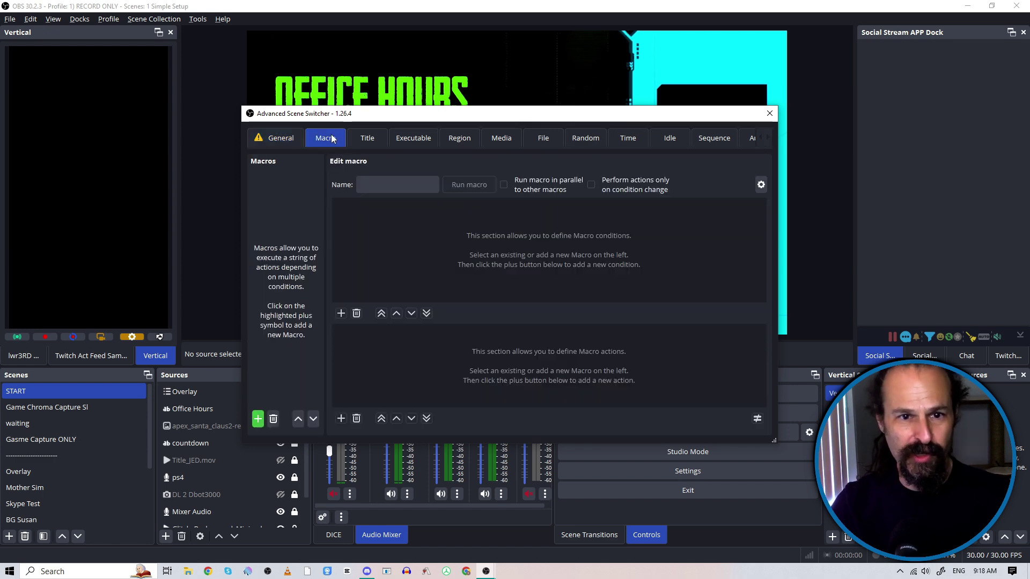
click(367, 141)
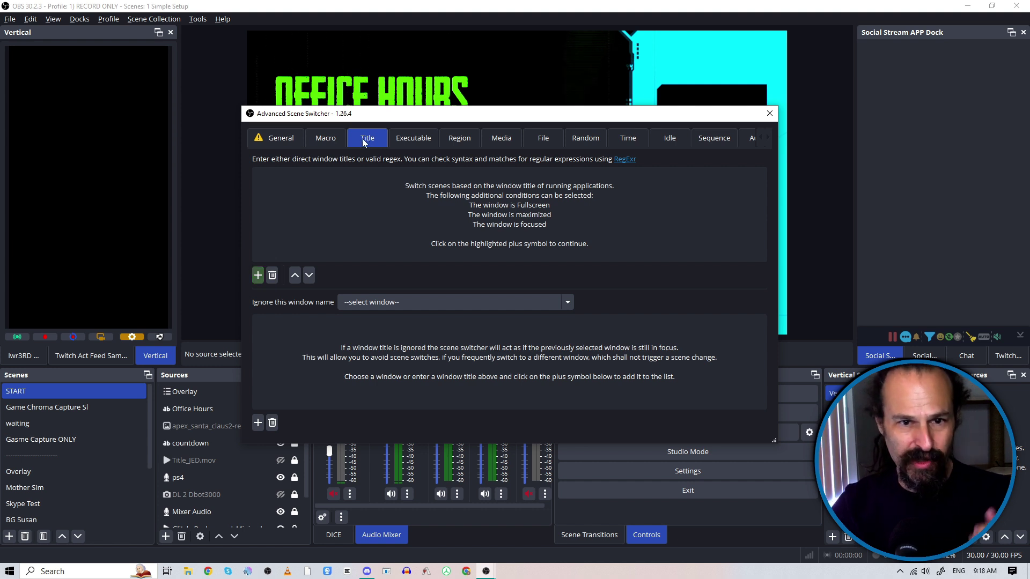
click(404, 143)
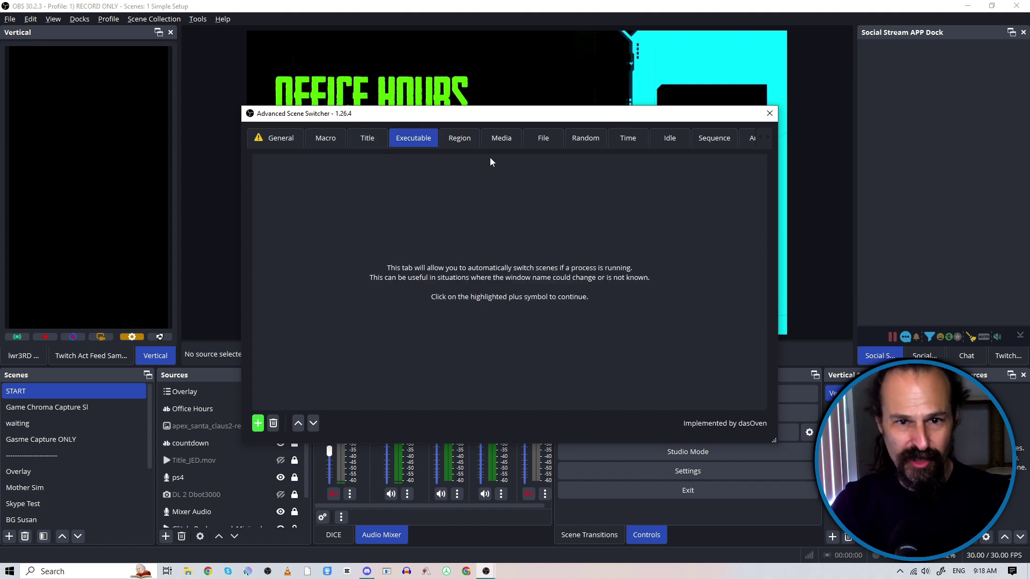
click(455, 140)
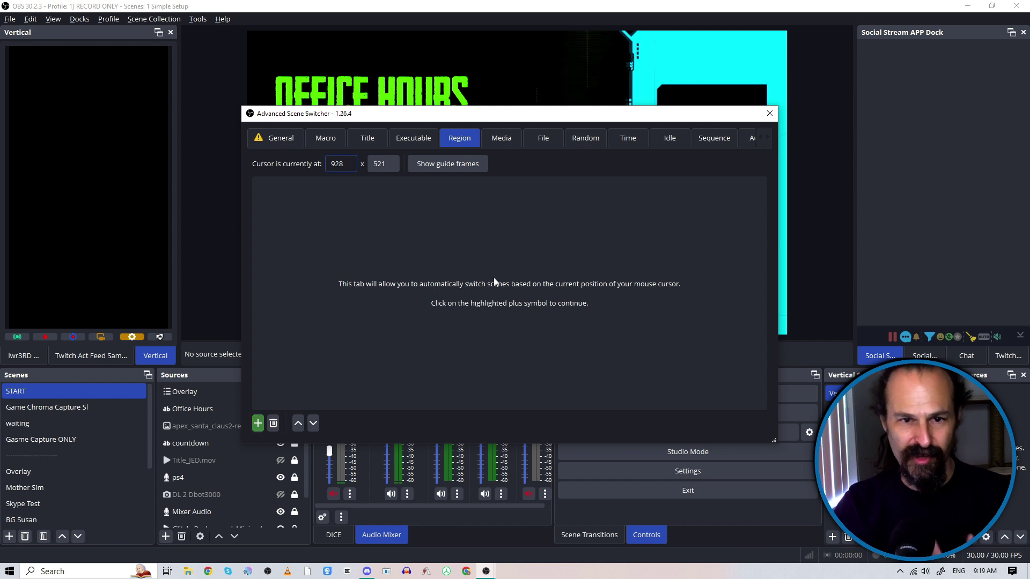
Switch to the Media tab of the scene switcher
click(506, 139)
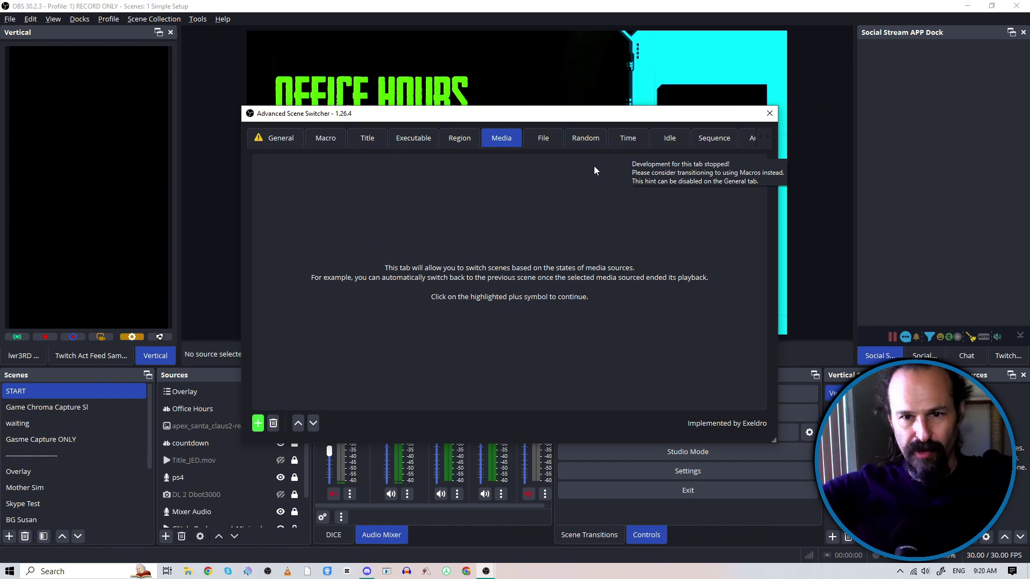
Switch to the Time tab of the scene switcher
click(615, 145)
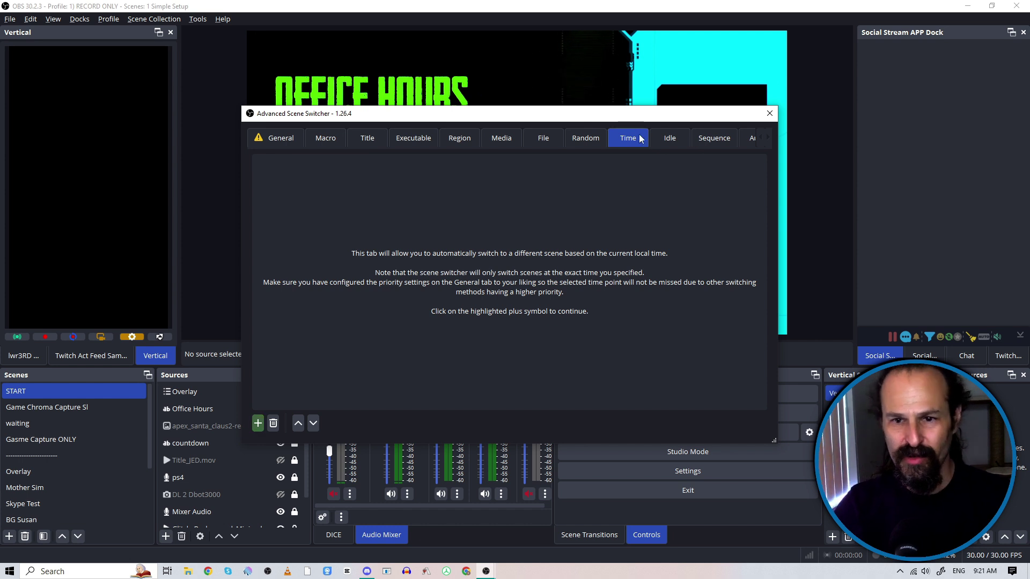
Review the Audio and Idle tabs of the scene switcher
click(748, 144)
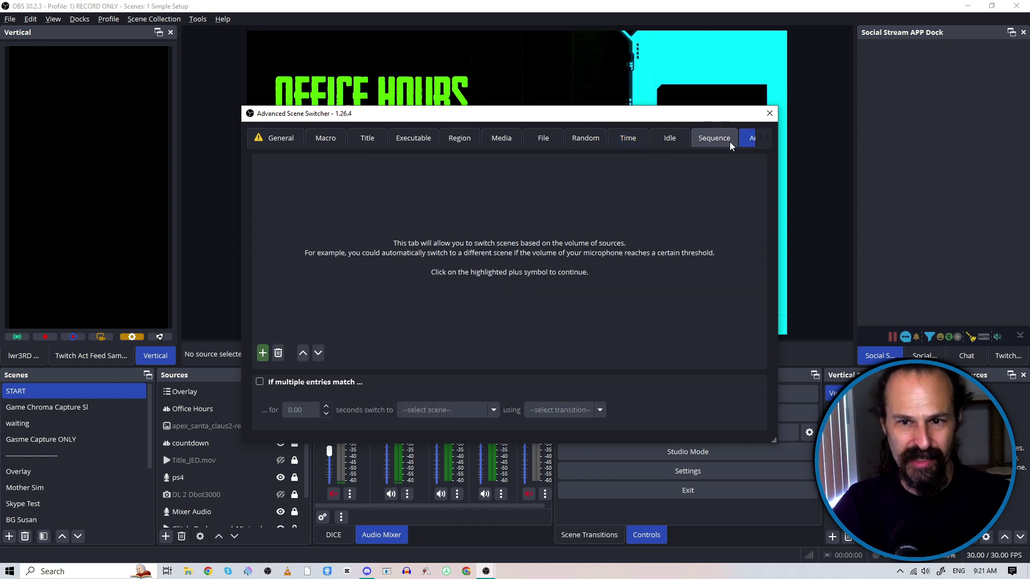
click(680, 143)
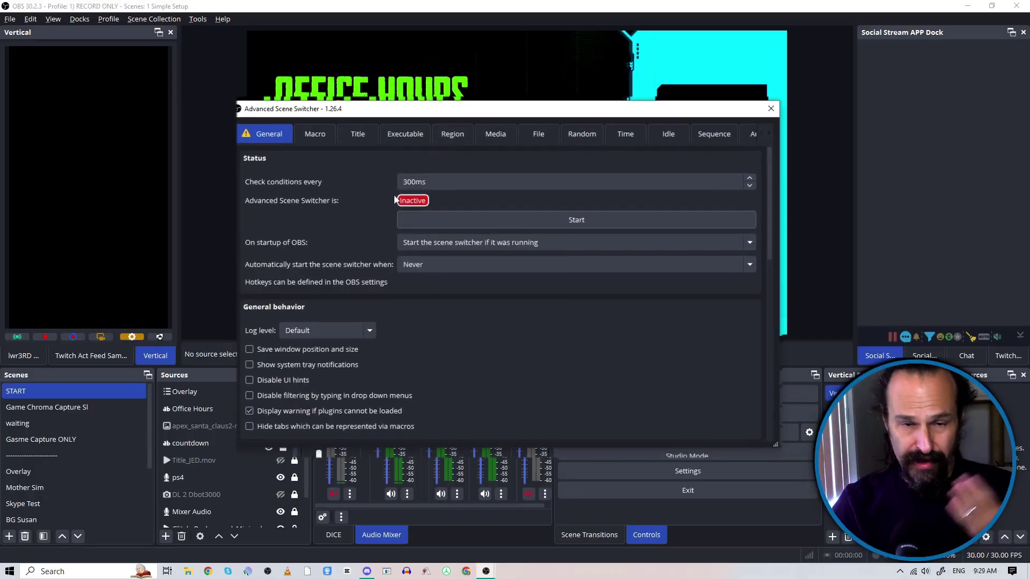
On the Macro tab, add a new macro named '5 sec'
click(309, 135)
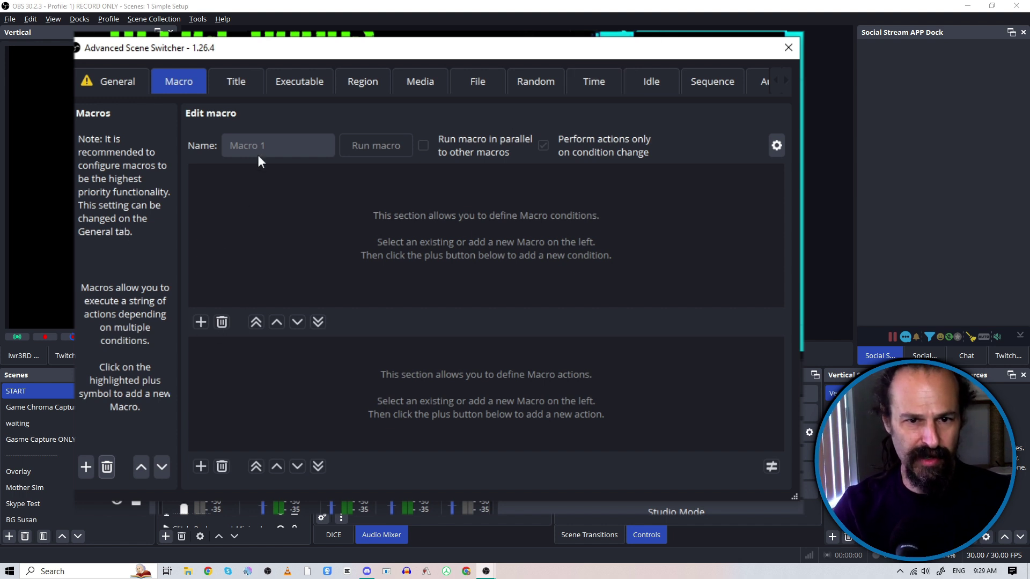
click(84, 468)
double_click(288, 267)
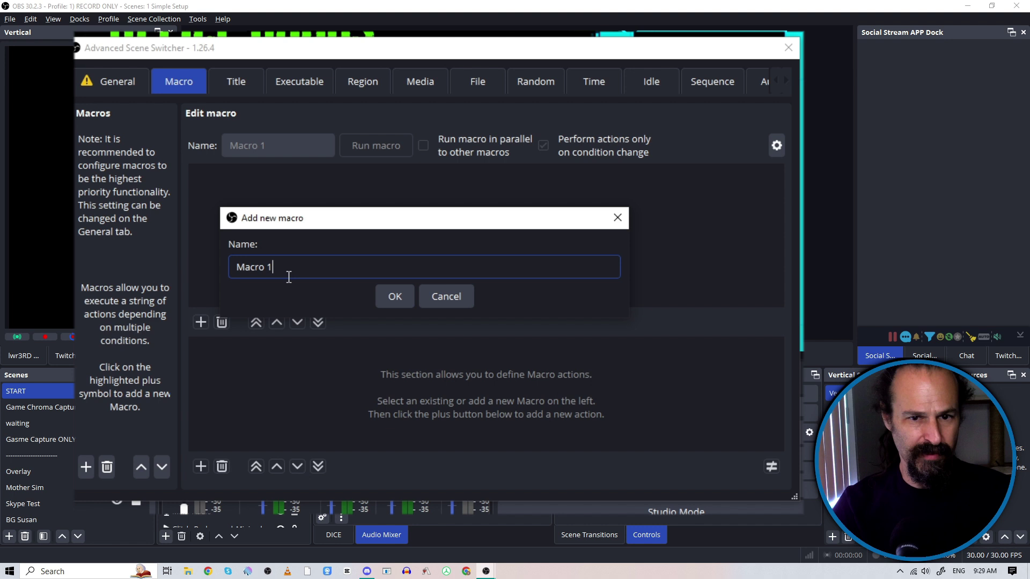
key(ctrl+a)
text(5 sec)
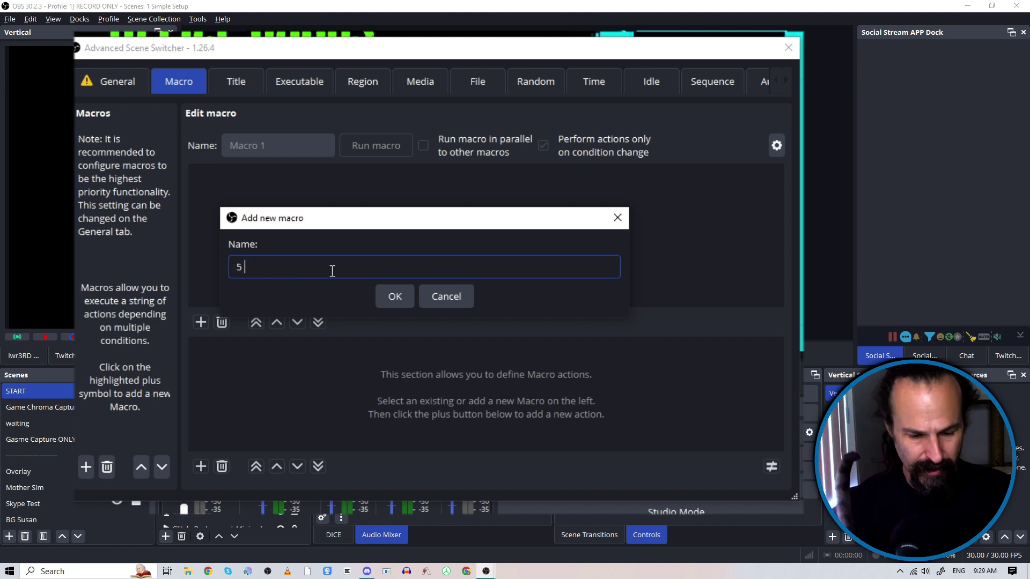
Confirm the '5 sec' macro and add a Timer condition with a fixed 5.00-second duration
click(399, 302)
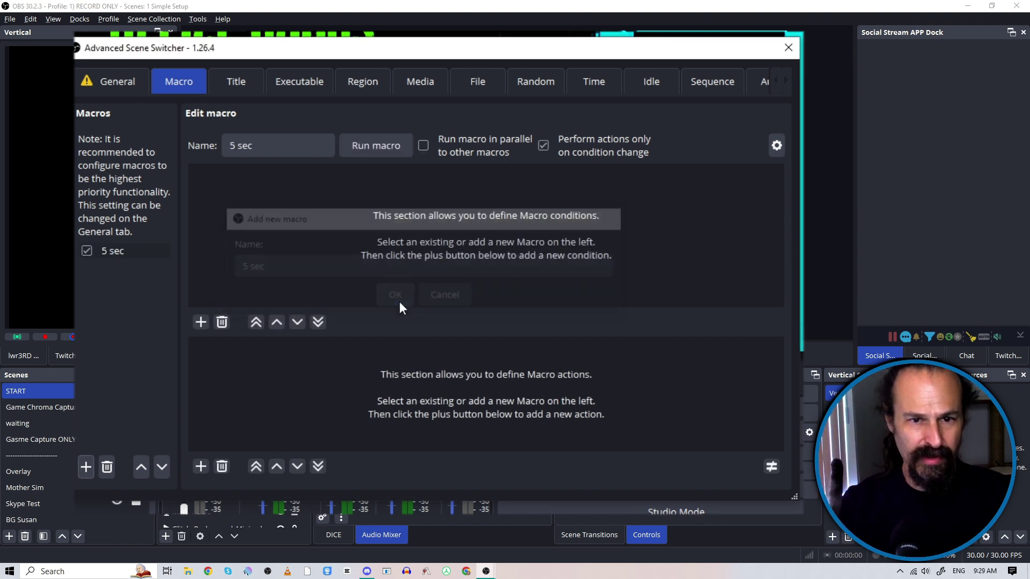
click(201, 322)
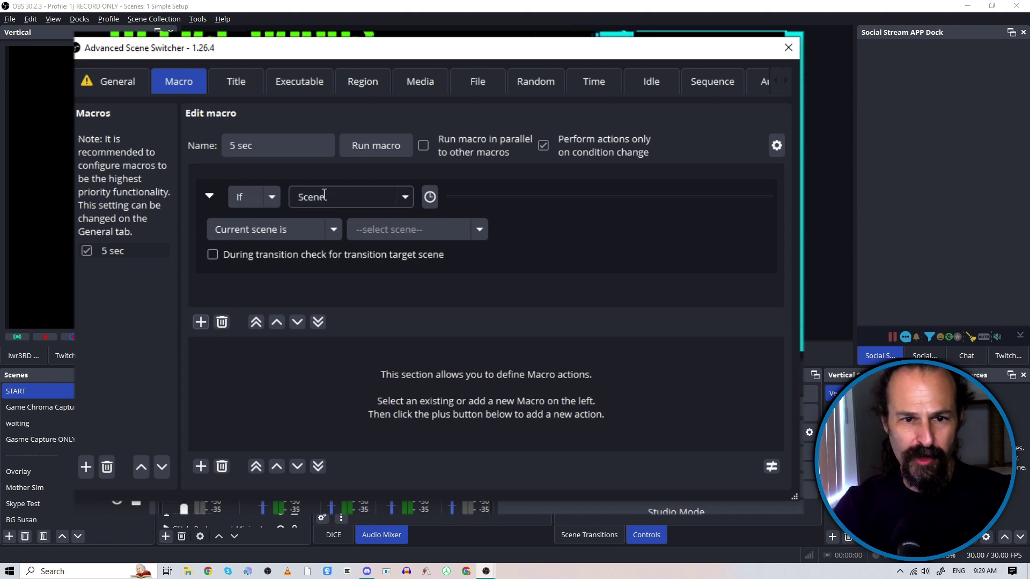
click(399, 200)
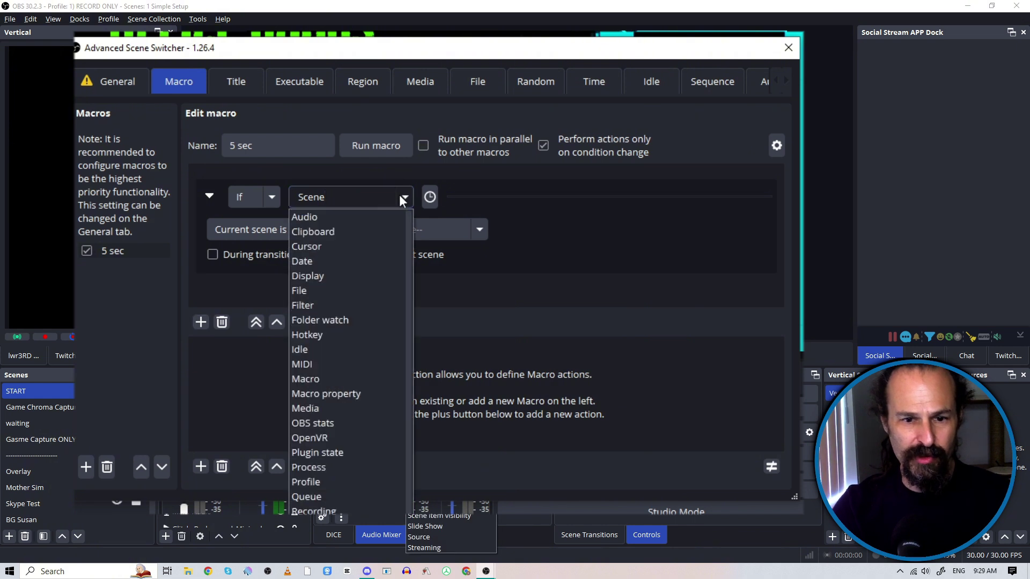
scroll(378, 241, down, 3)
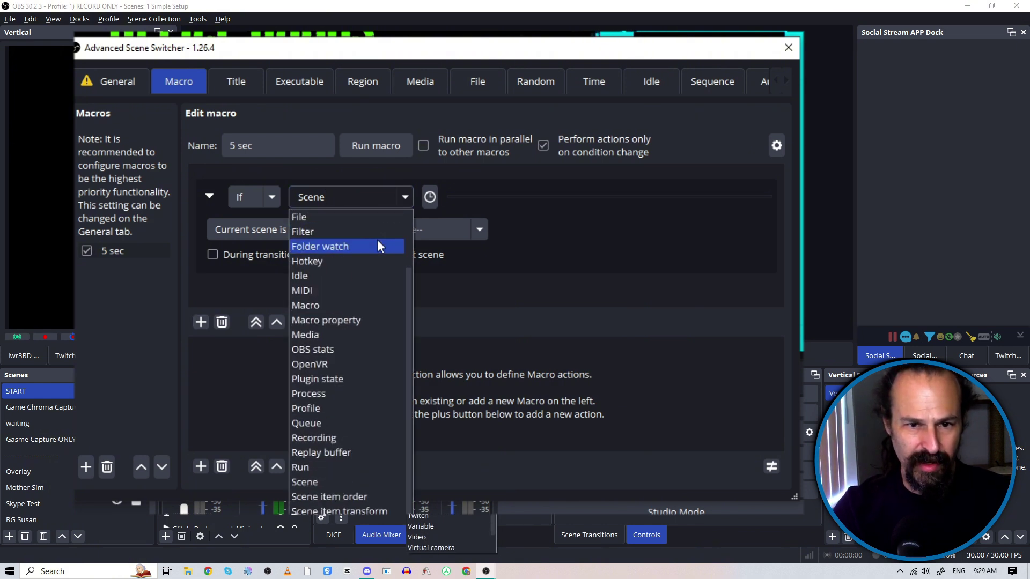
text(Timer)
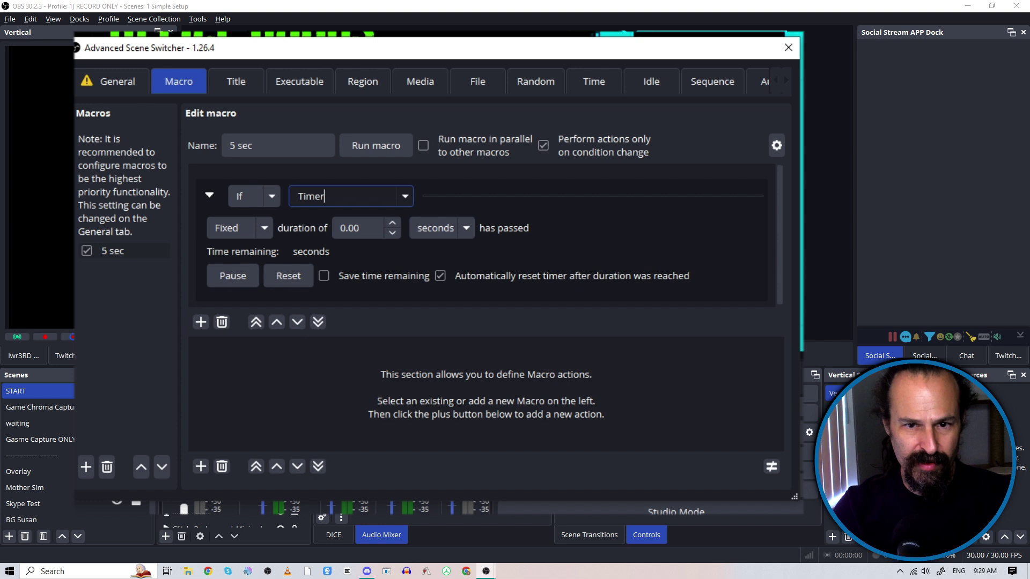
scroll(359, 228, up, 3)
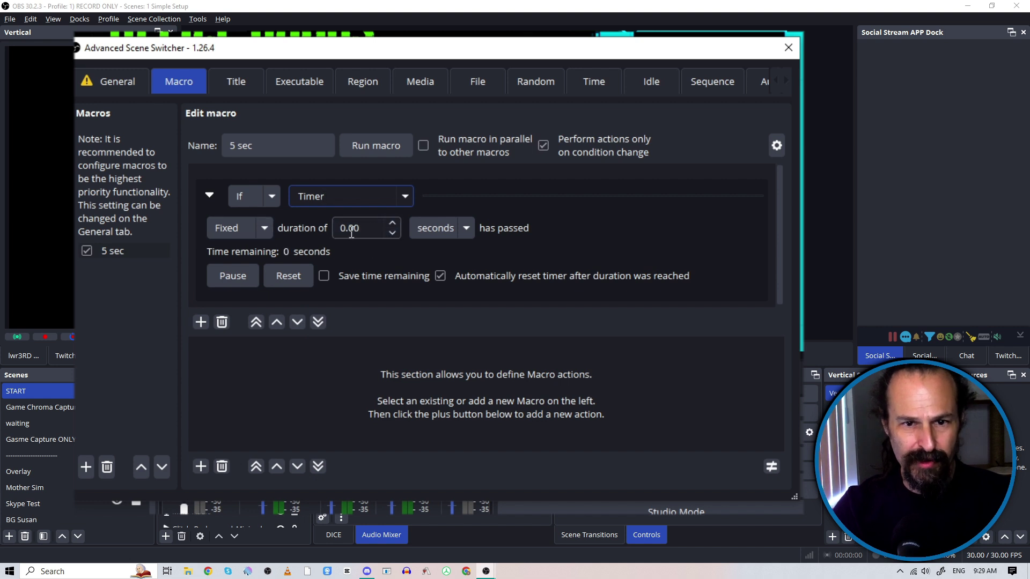
click(394, 223)
click(394, 223)
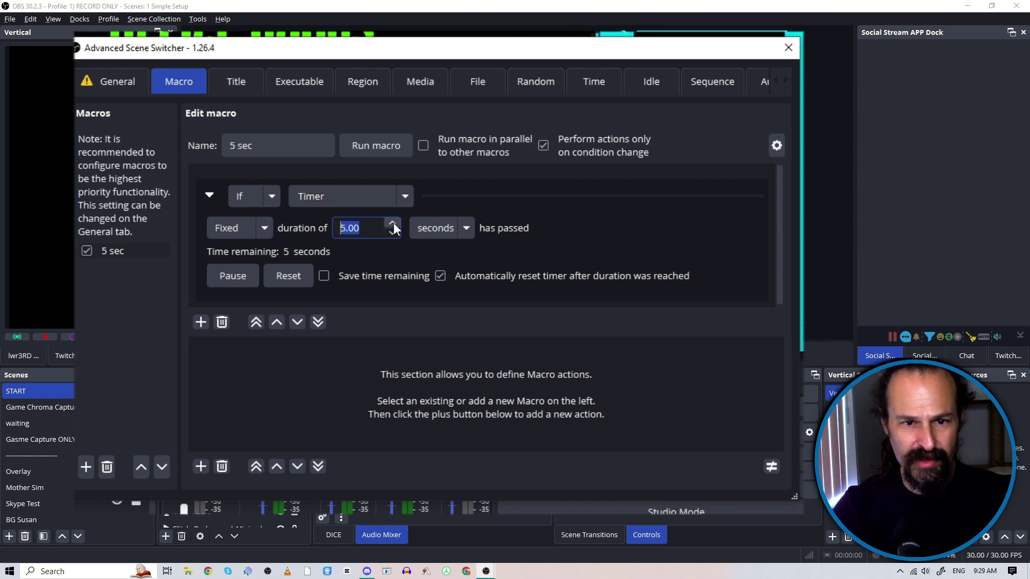
click(269, 210)
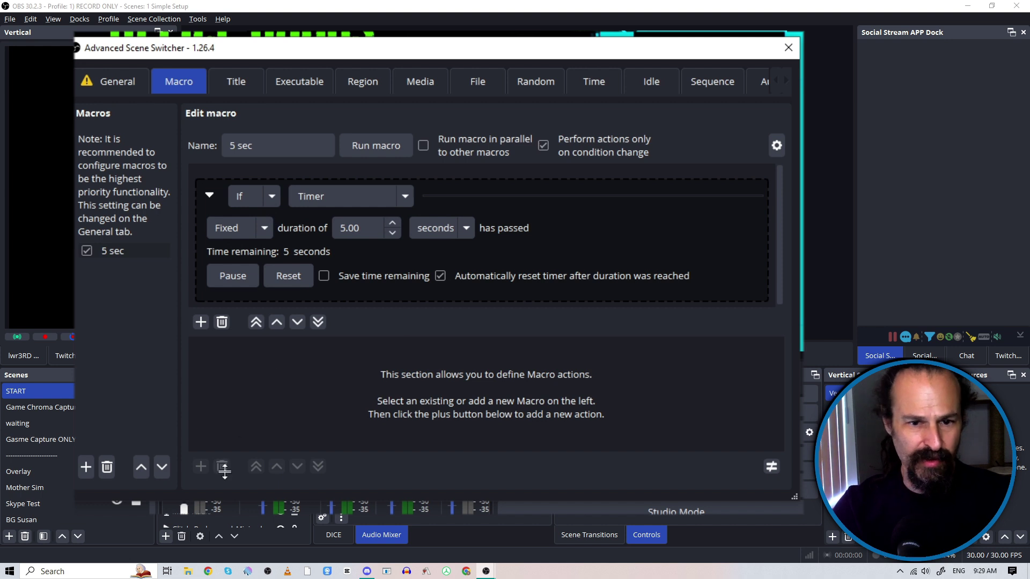
click(314, 384)
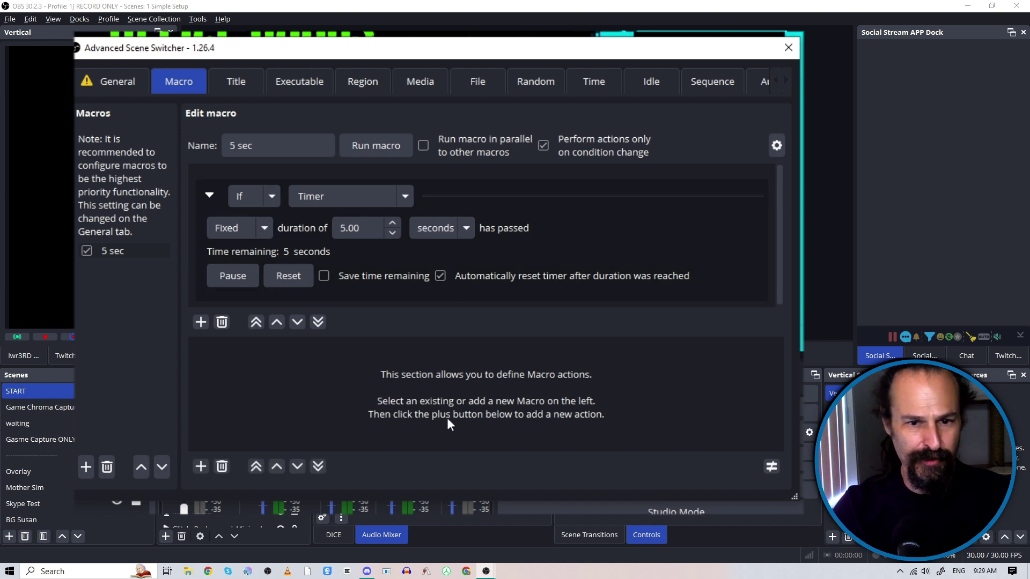
Add a Switch scene action targeting the 'waiting' scene with the glitch1 transition
click(201, 466)
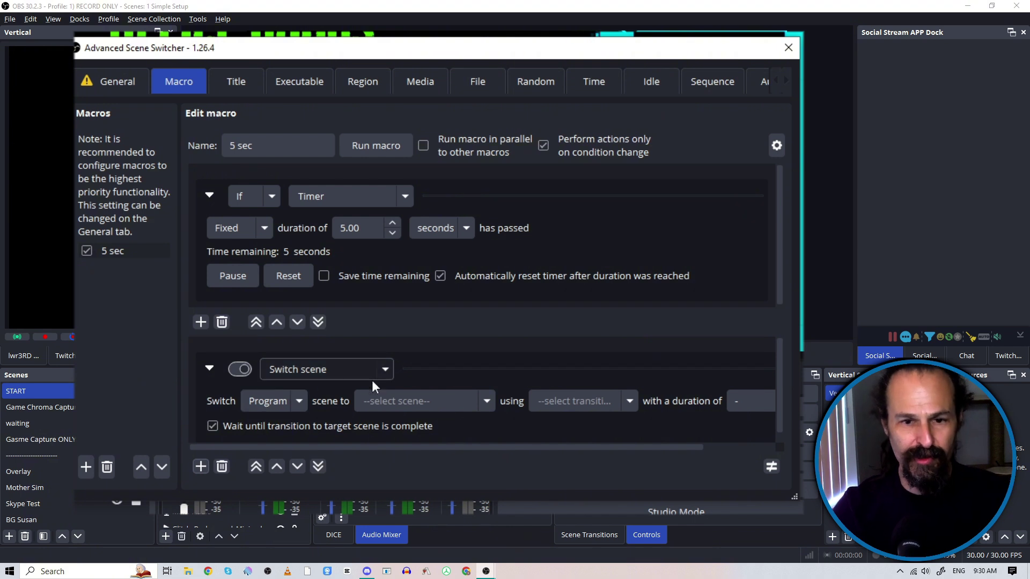
click(489, 401)
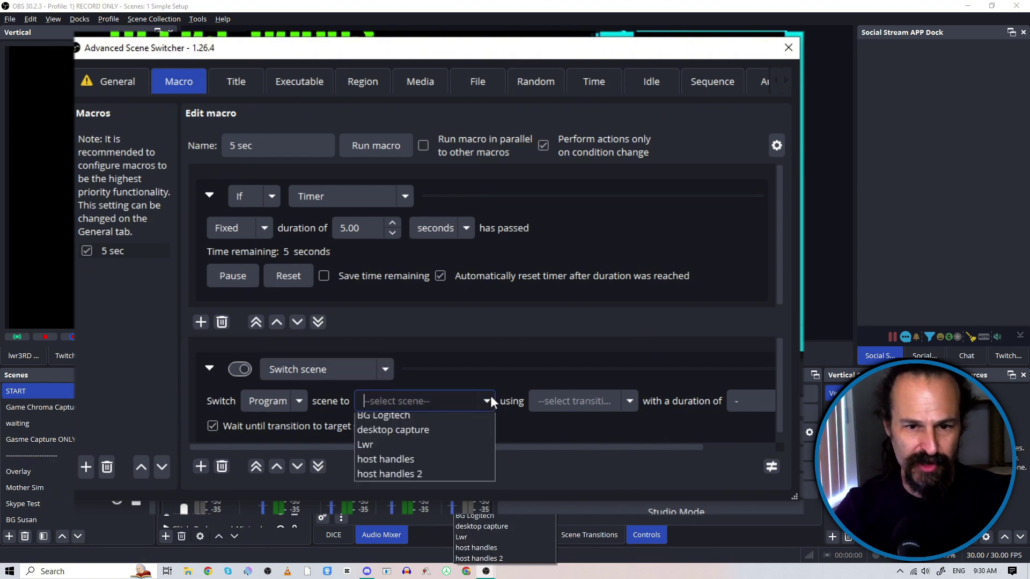
click(428, 464)
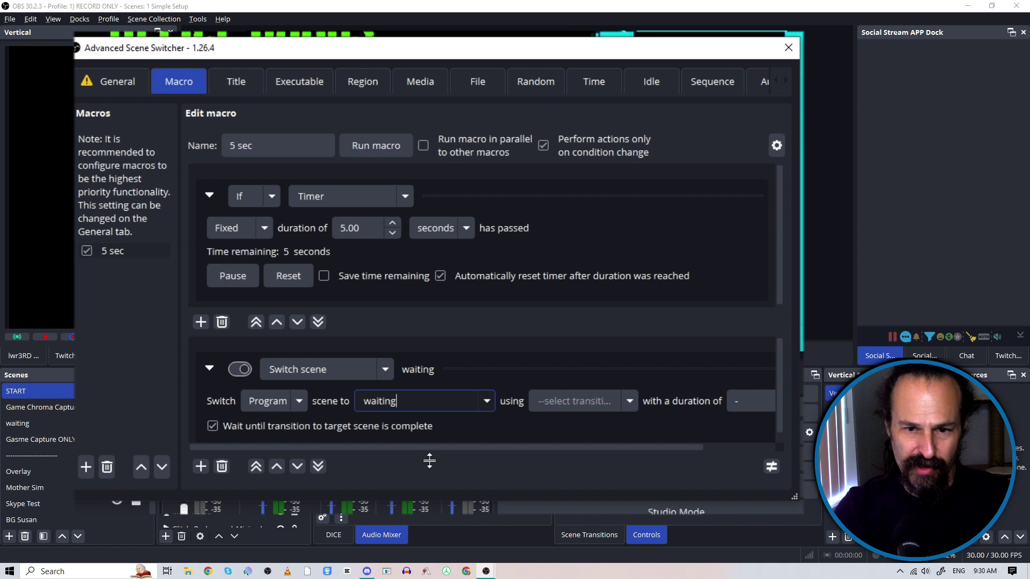
click(627, 399)
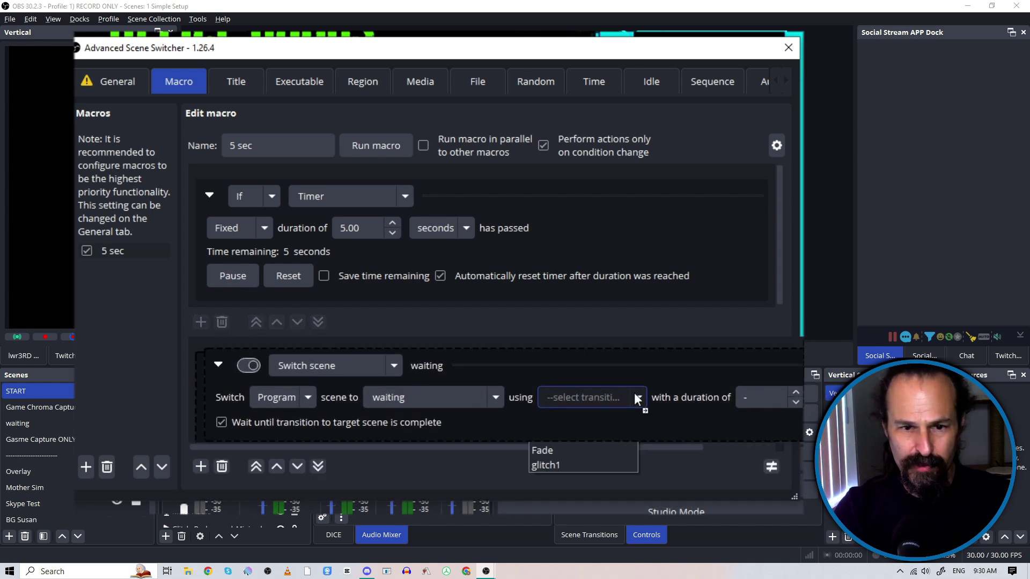
click(612, 401)
click(629, 403)
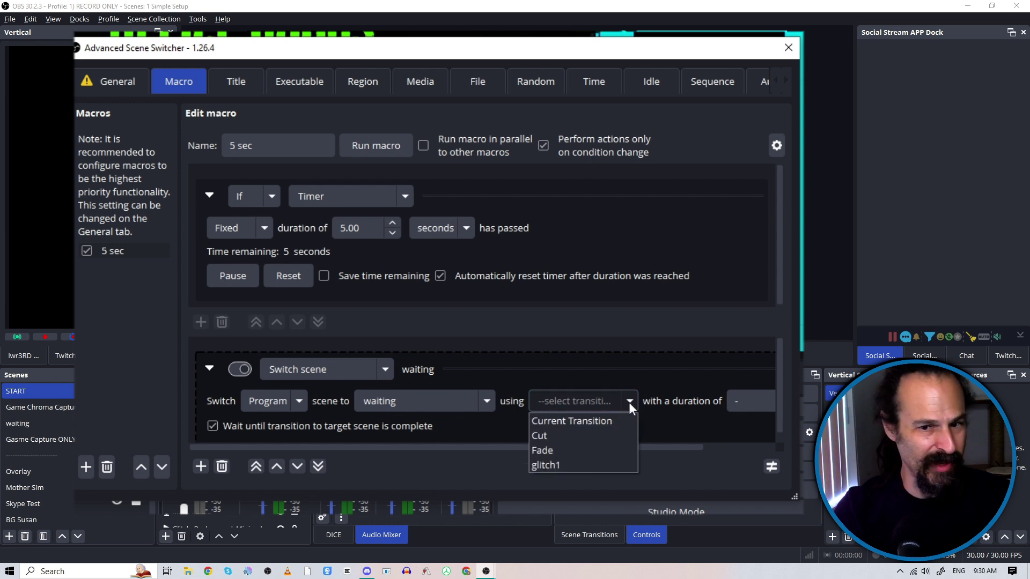
click(594, 449)
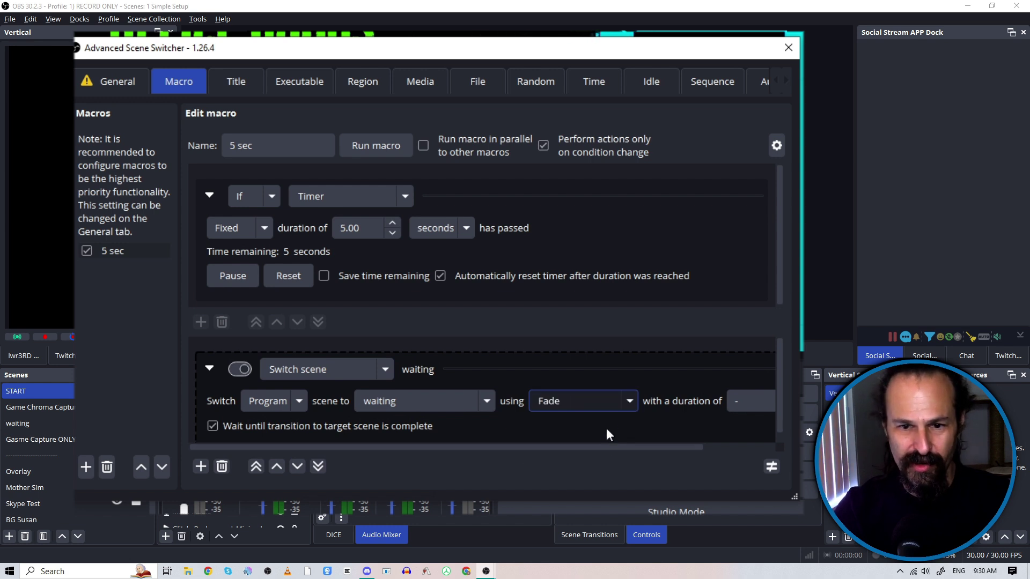
click(627, 403)
click(571, 465)
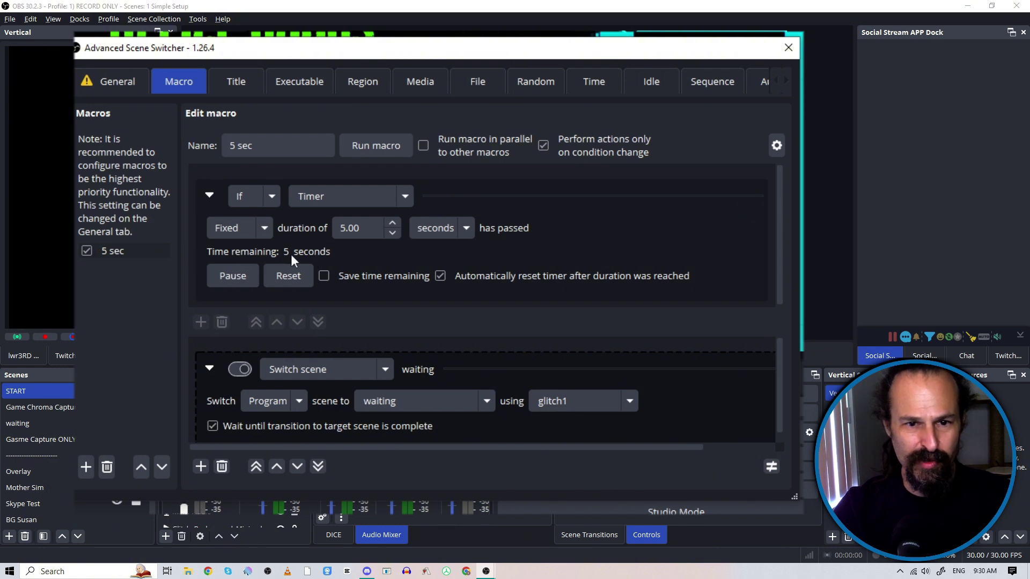
Start the scene switcher, close its window, and select the START scene to test the timer
click(123, 84)
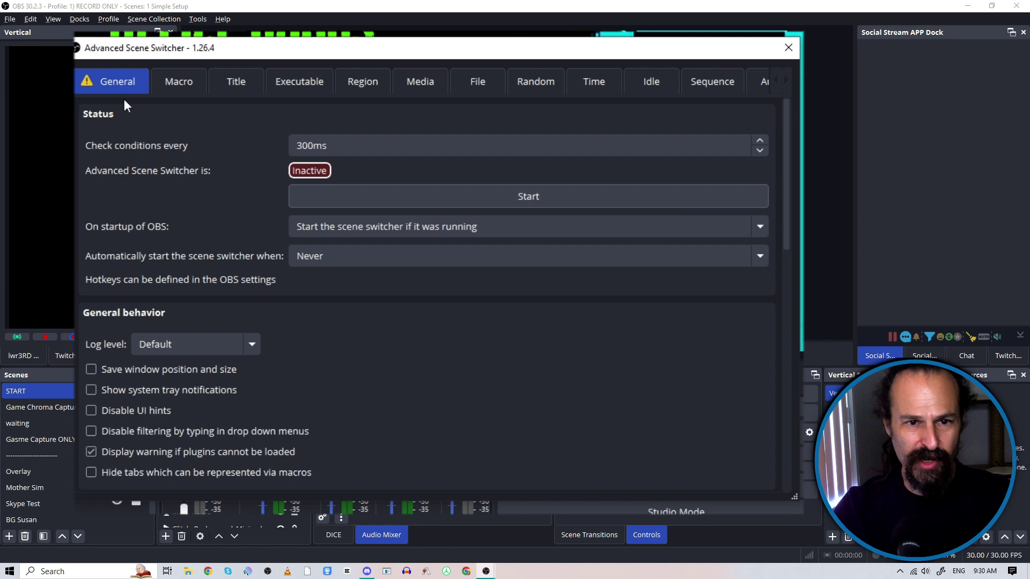
click(568, 199)
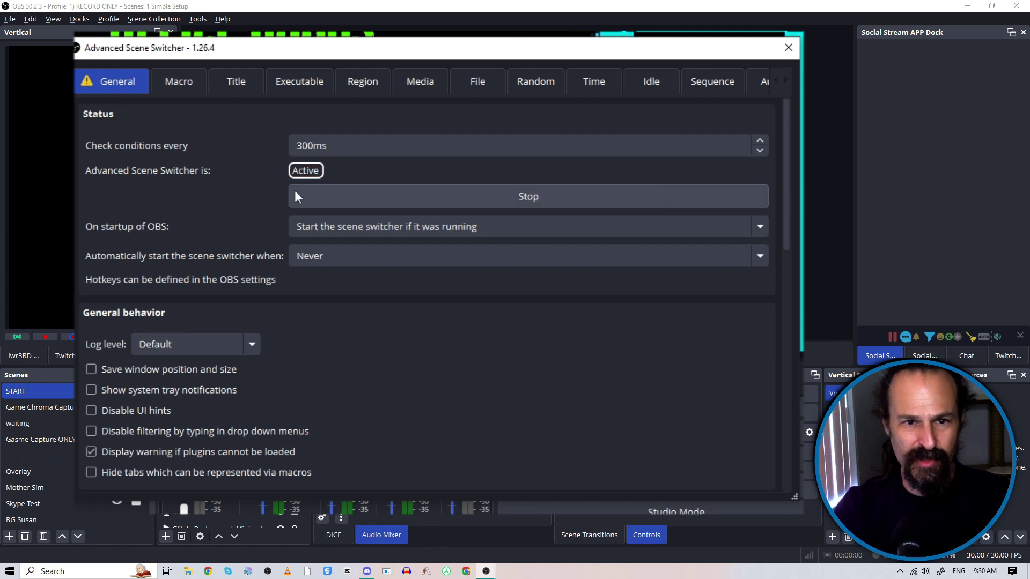
click(166, 86)
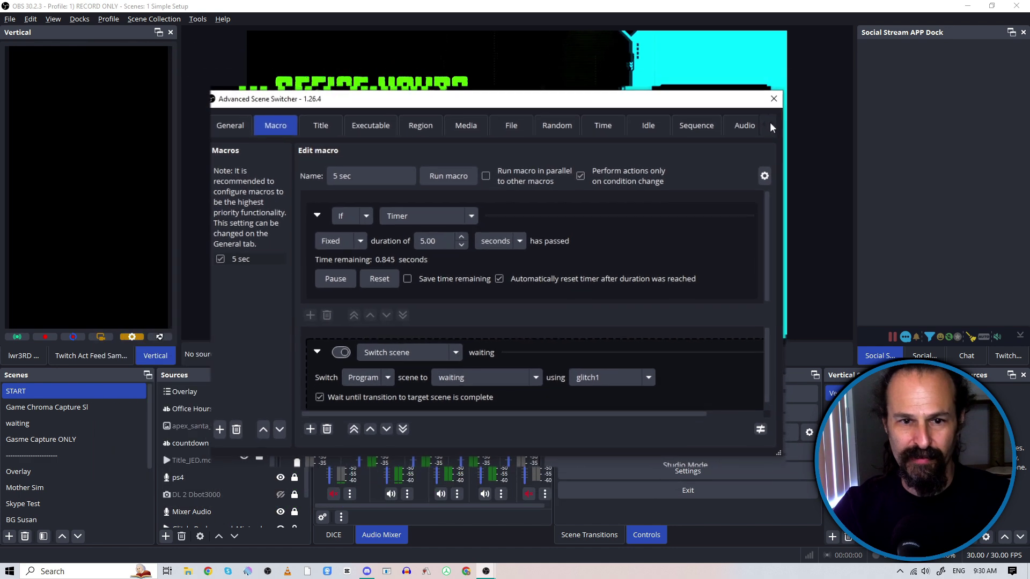
click(769, 113)
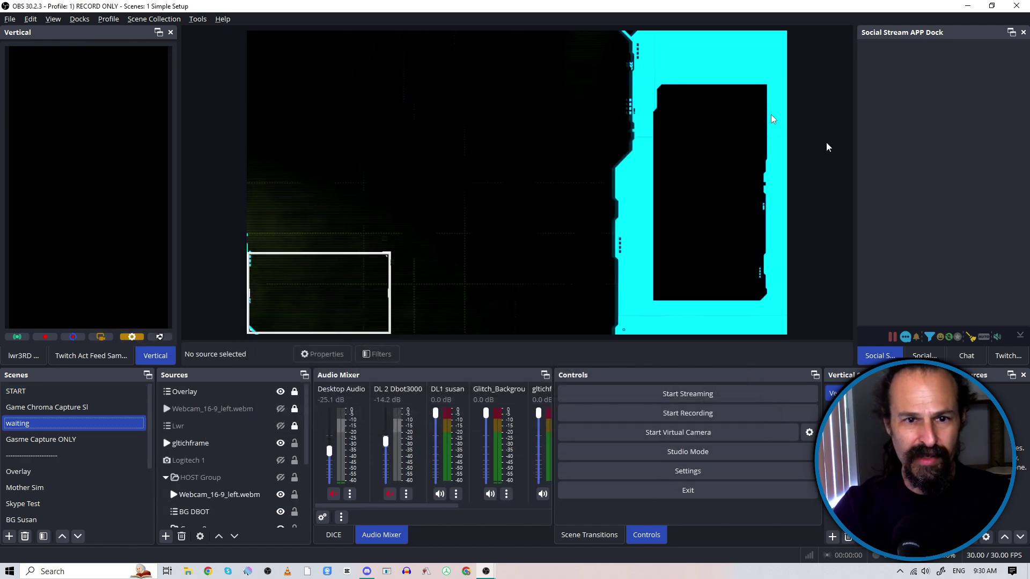
click(52, 391)
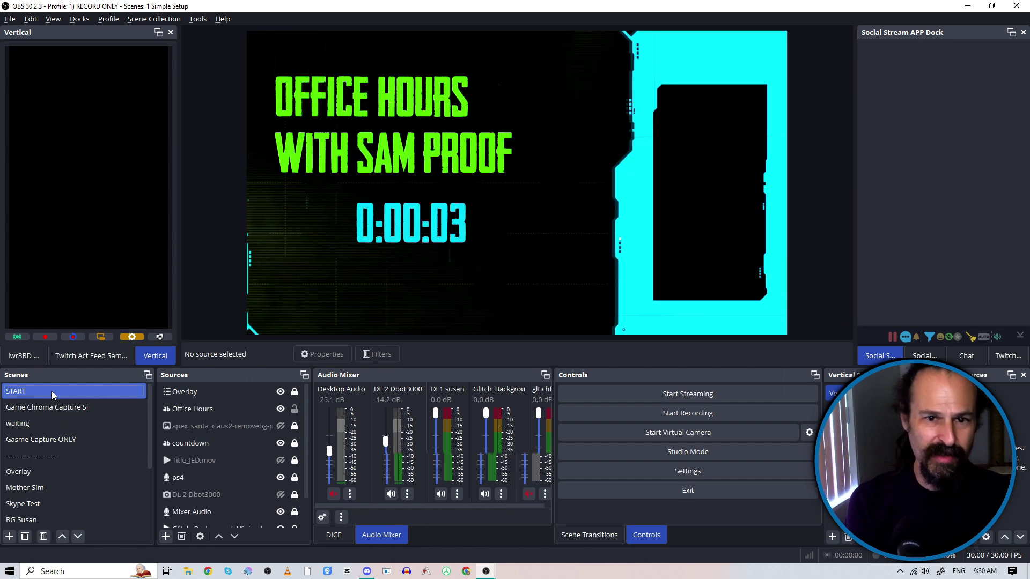